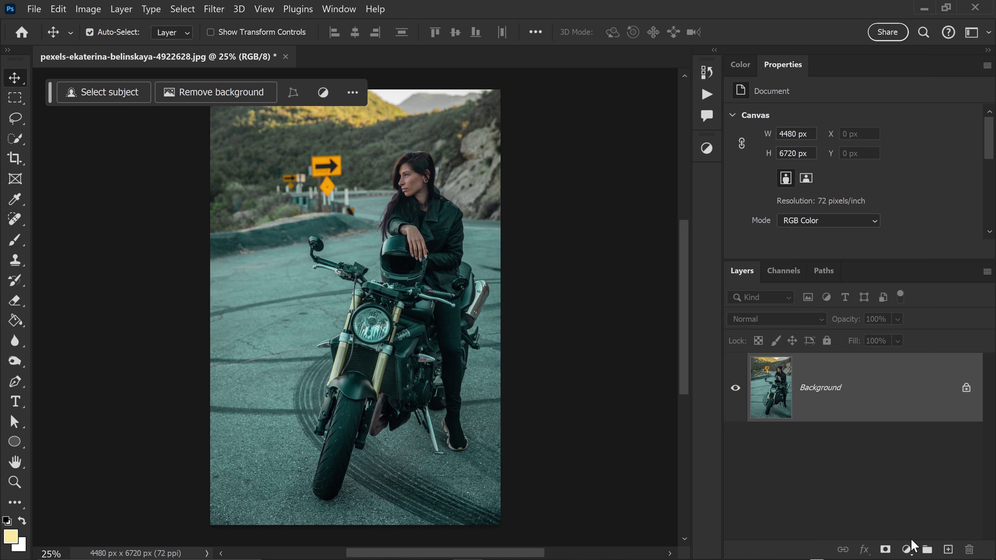
Add a new empty Layer 1 in Linear Dodge (Add) blend mode with 83% fill.
click(948, 549)
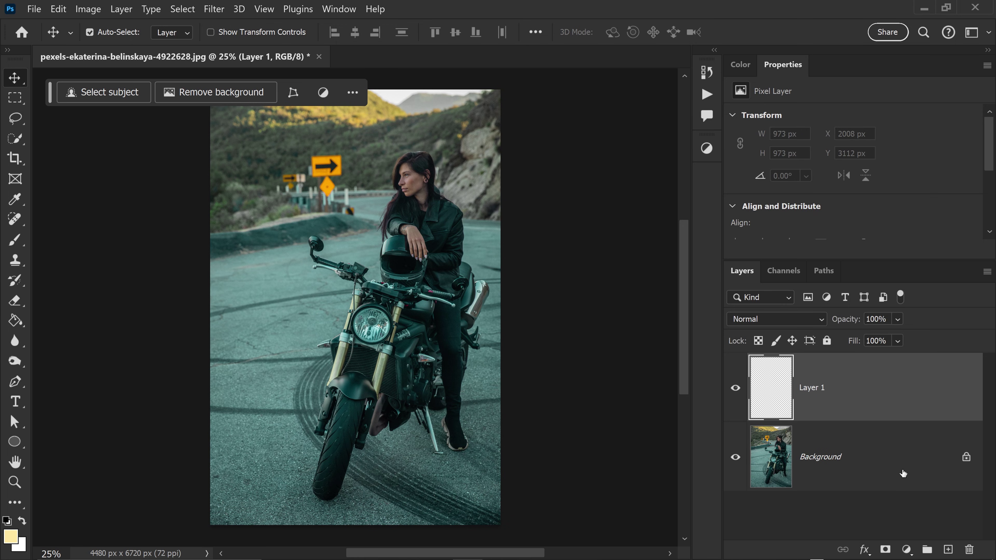
click(768, 319)
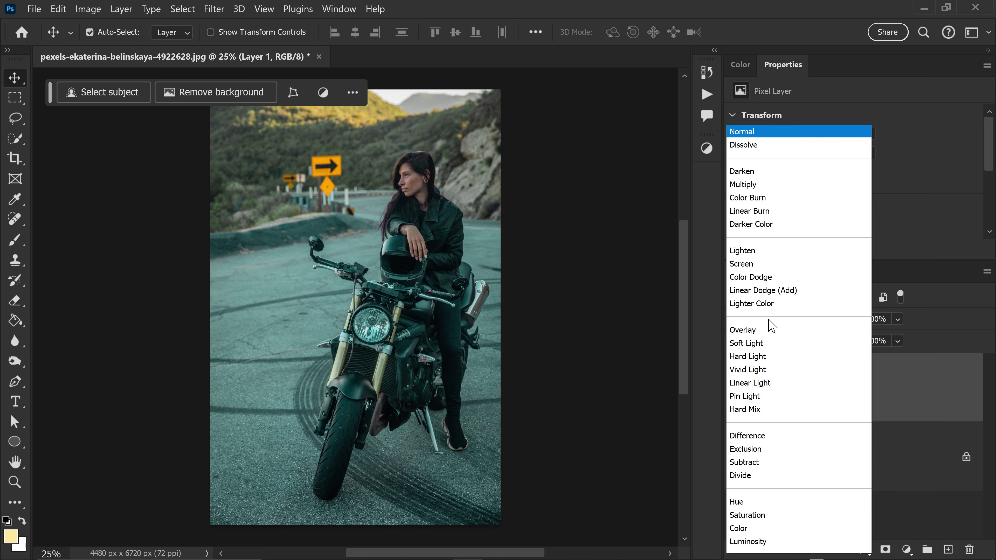
click(766, 290)
click(856, 341)
text(8)
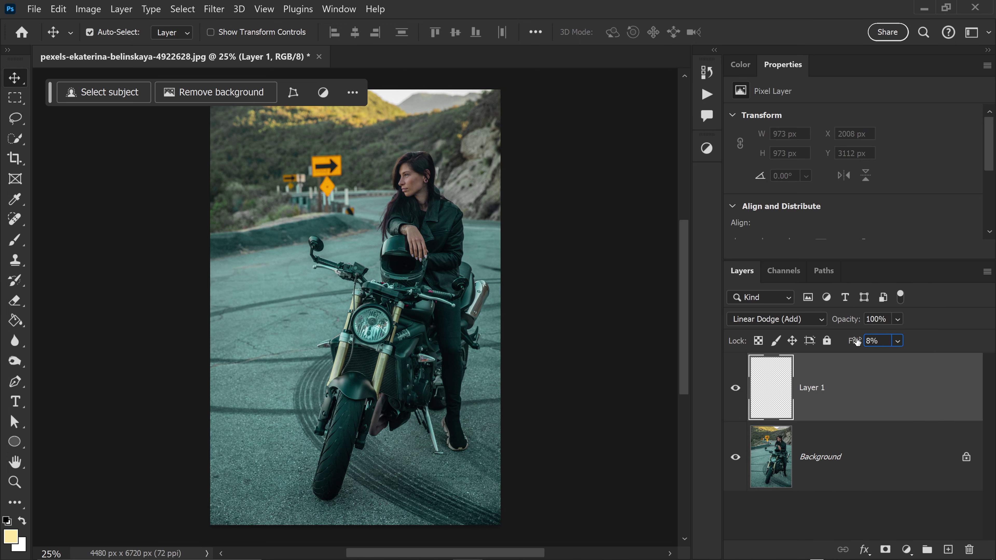
text(3)
click(897, 341)
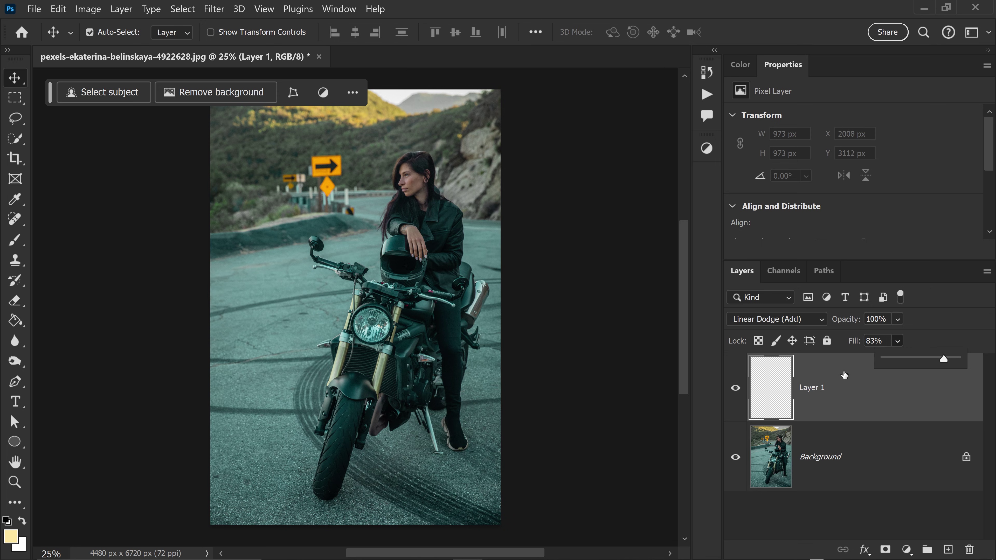
Uncheck Transparency Shapes Layer in Layer 1's Blending Options and apply.
right_click(823, 365)
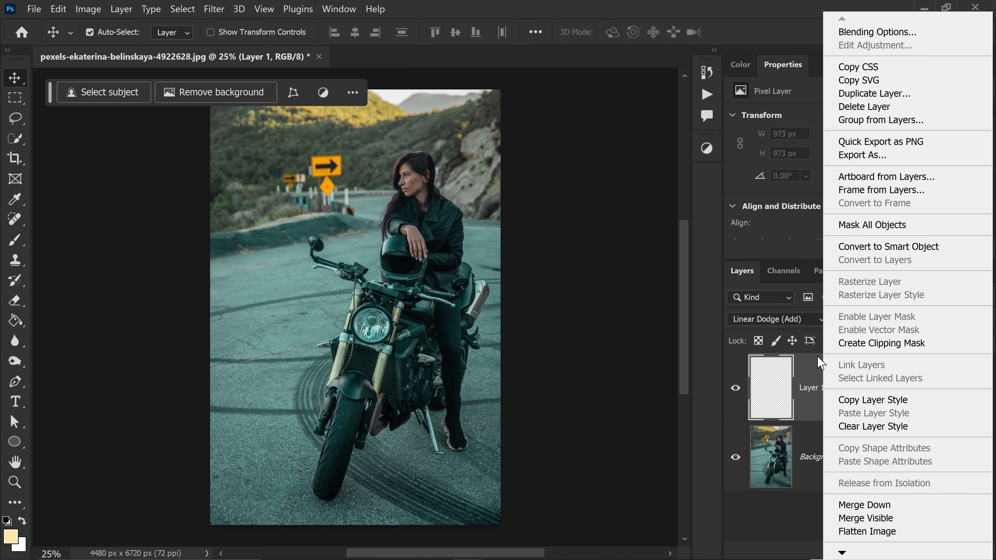
click(877, 31)
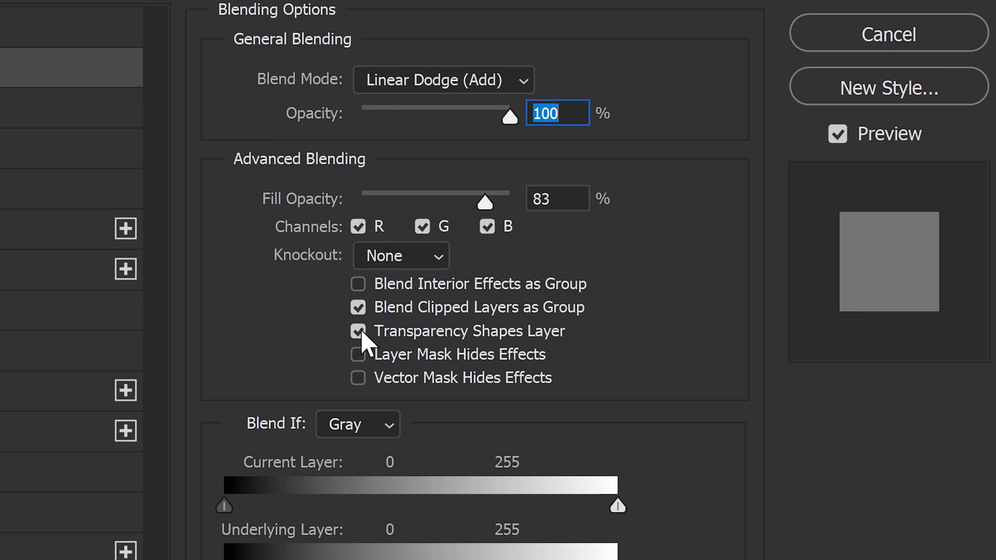
click(358, 331)
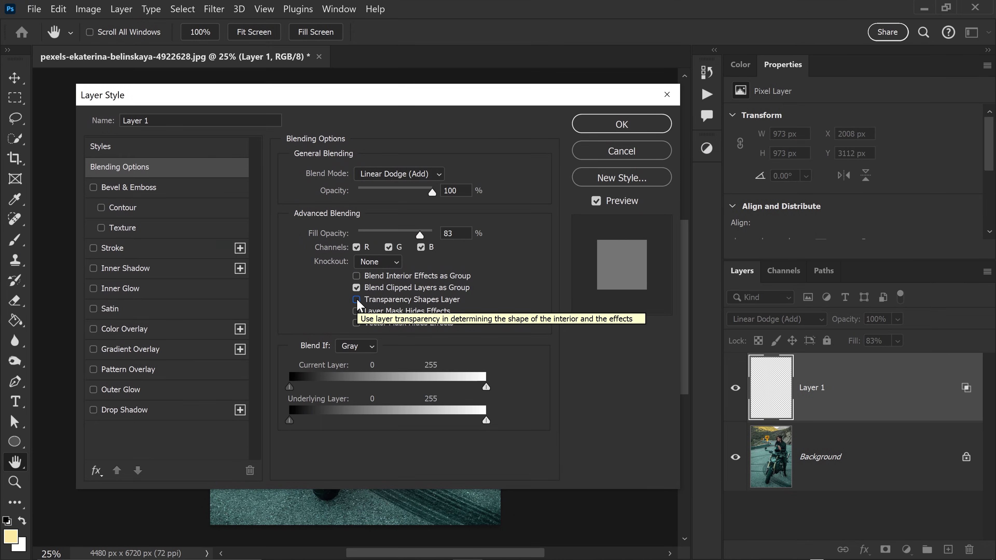
click(613, 127)
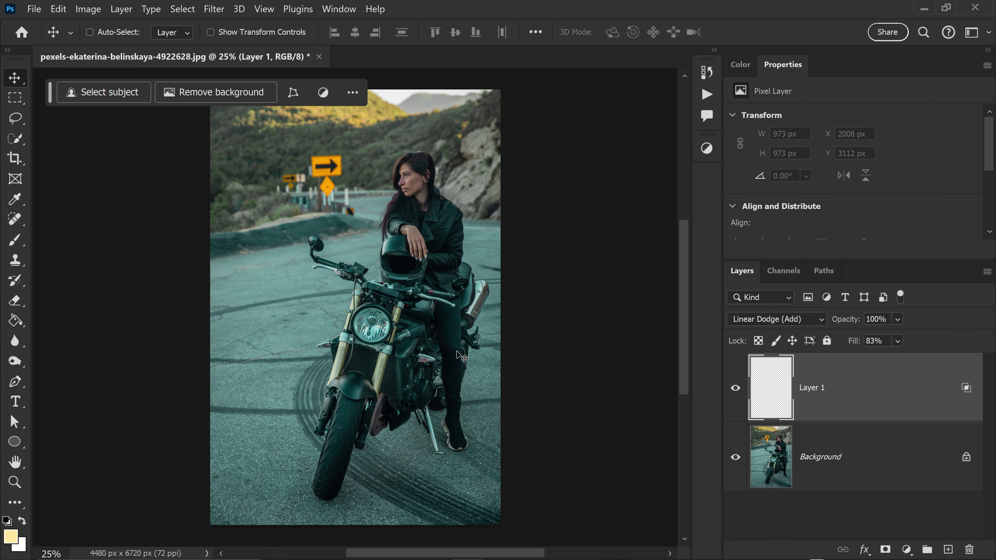
Duplicate the glow layer with Ctrl+J, reselect Layer 1, and switch to the Brush tool.
key(ctrl+j)
key(ctrl+j)
key(ctrl+j)
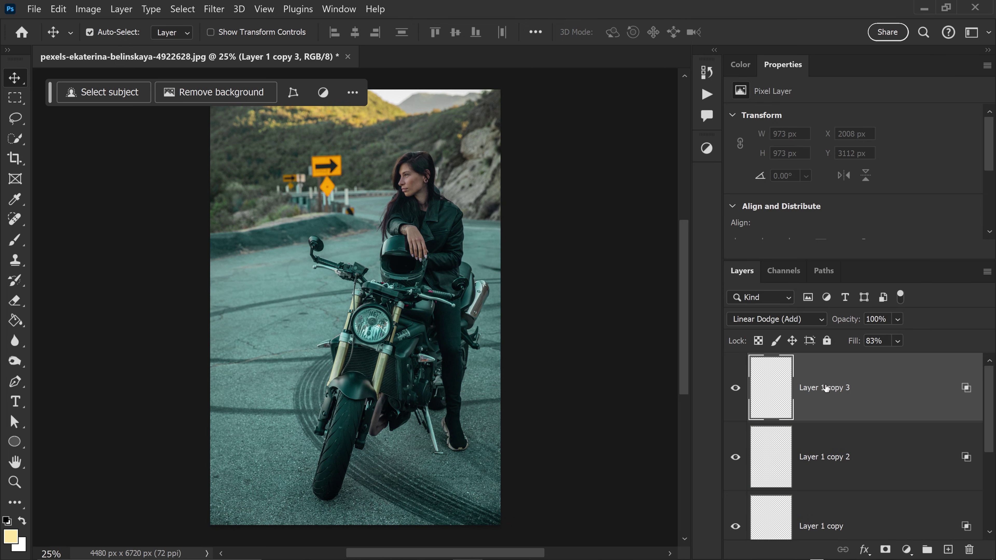
scroll(841, 402, down, 3)
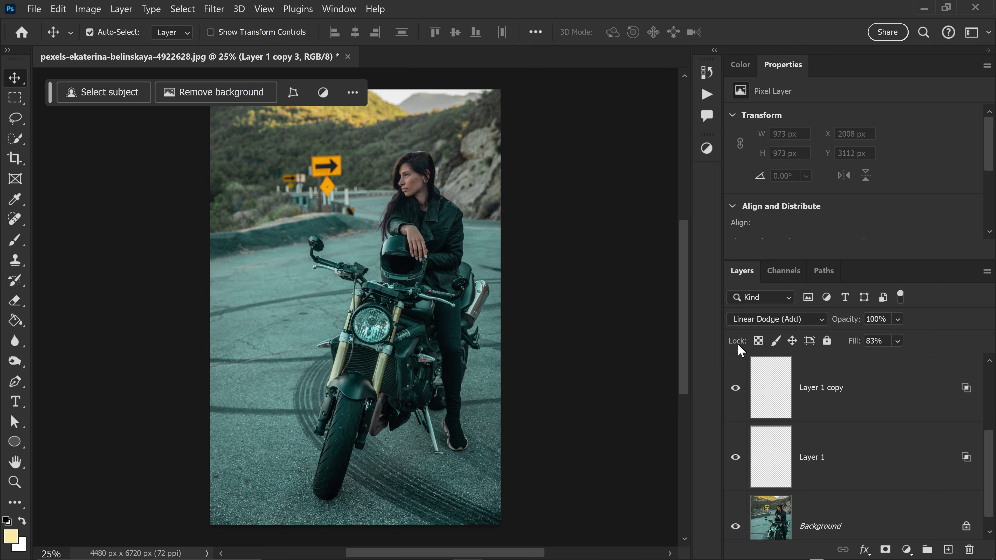
click(815, 452)
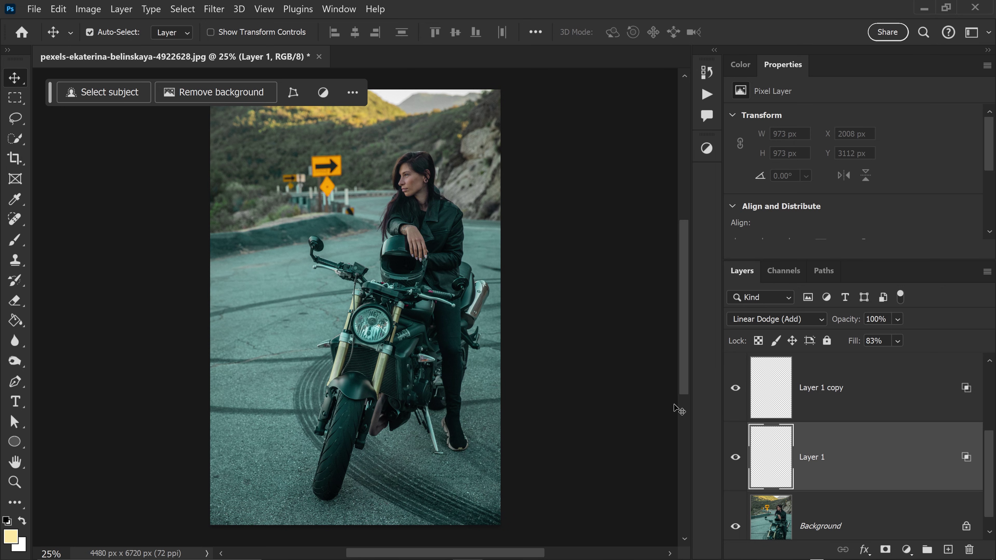
click(20, 244)
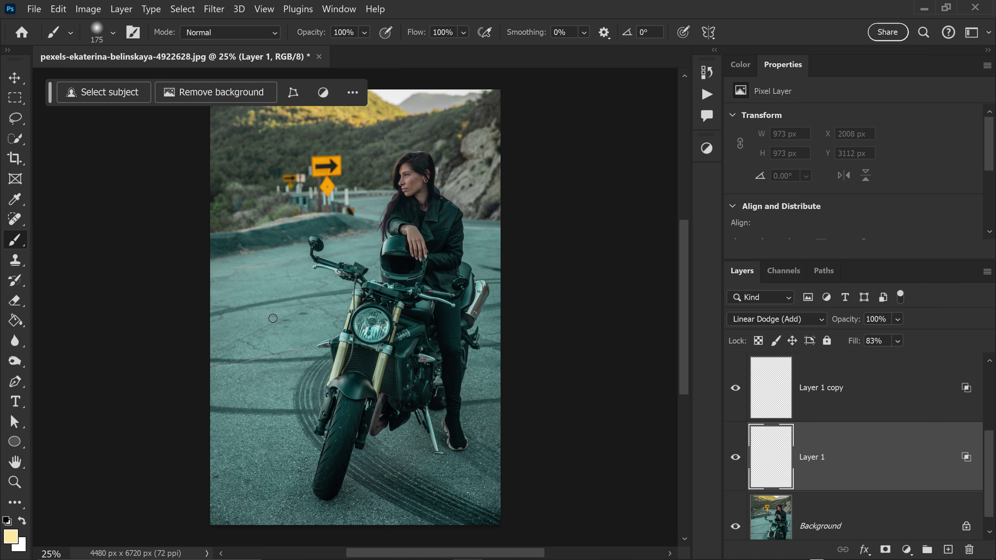
Dab a glow on the headlight with a 600 Soft Round brush at 0% hardness.
key(bracketright)
key(bracketright)
key(bracketright)
key(bracketright)
key(bracketright)
click(113, 33)
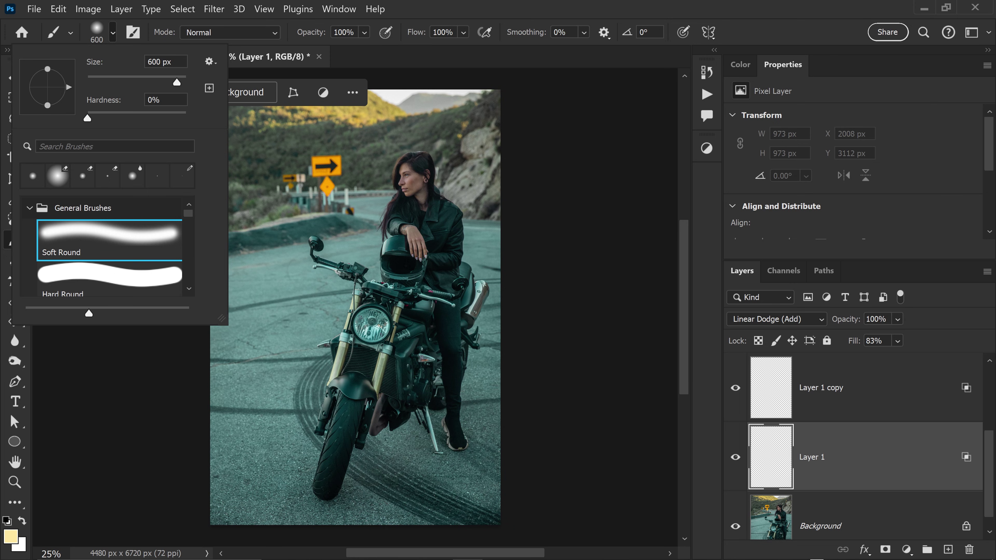
click(363, 35)
click(404, 12)
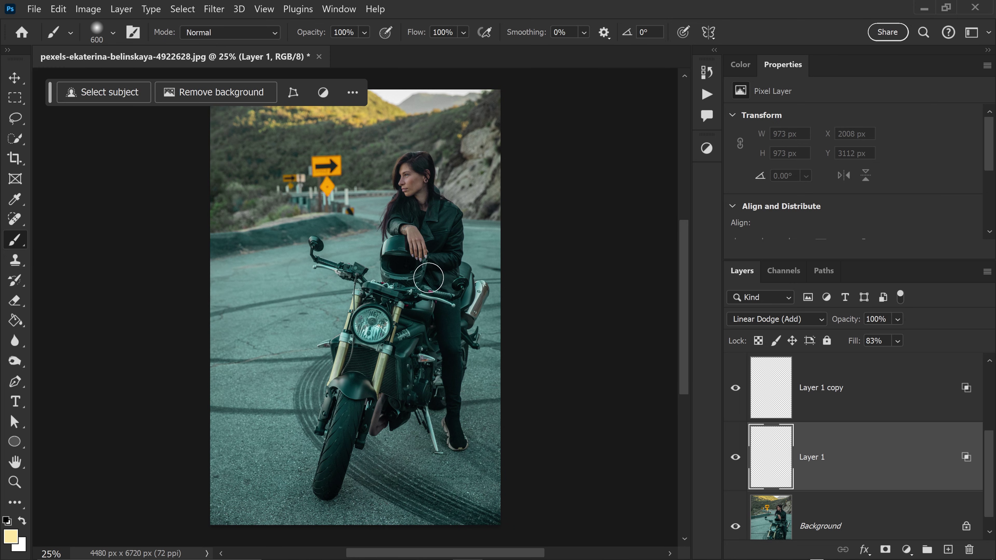
click(372, 323)
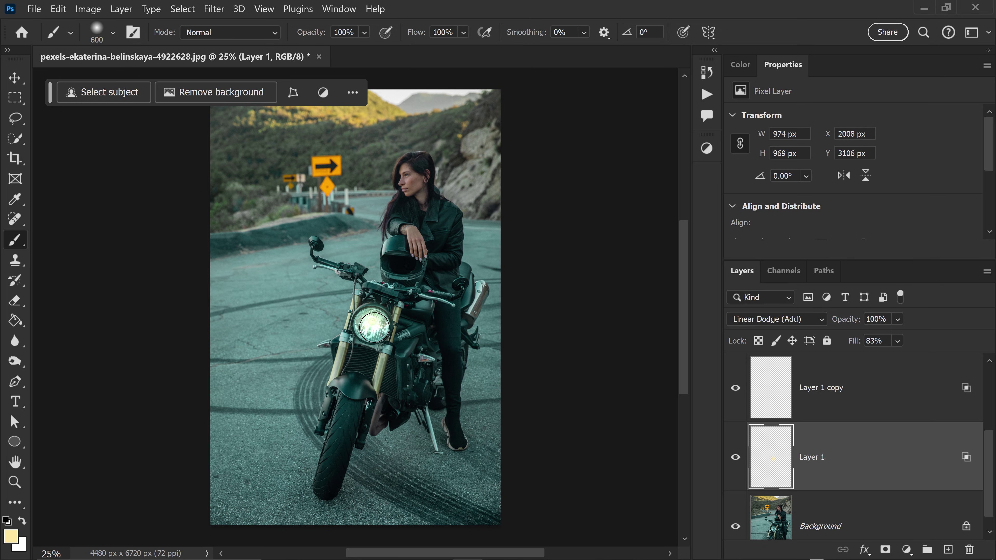
click(847, 401)
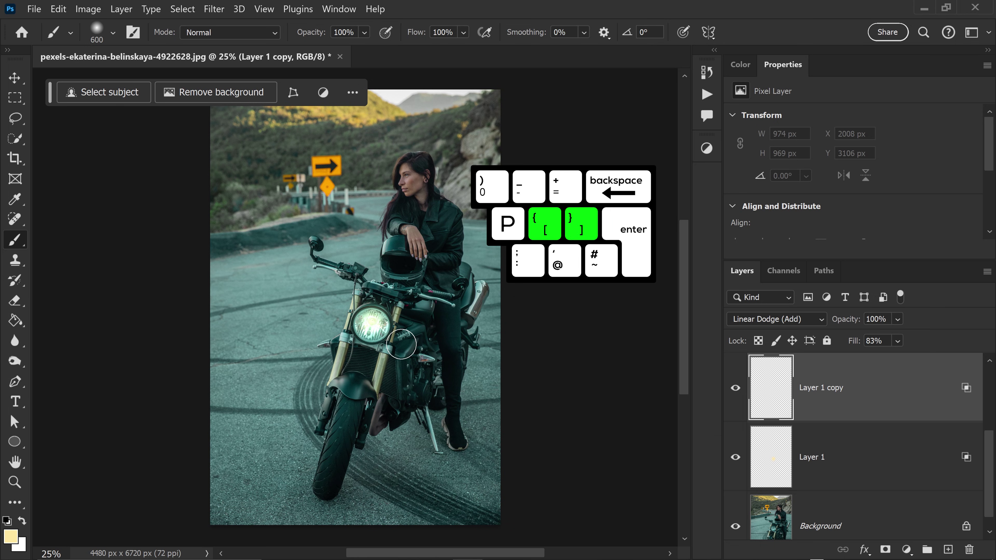
Paint a wider glow over the headlight on Layer 1 copy with a 1700 brush, at 36% fill.
key(bracketright)
key(bracketright)
key(bracketright)
key(bracketright)
key(bracketright)
key(bracketright)
key(bracketright)
key(bracketright)
key(bracketright)
key(bracketright)
key(bracketright)
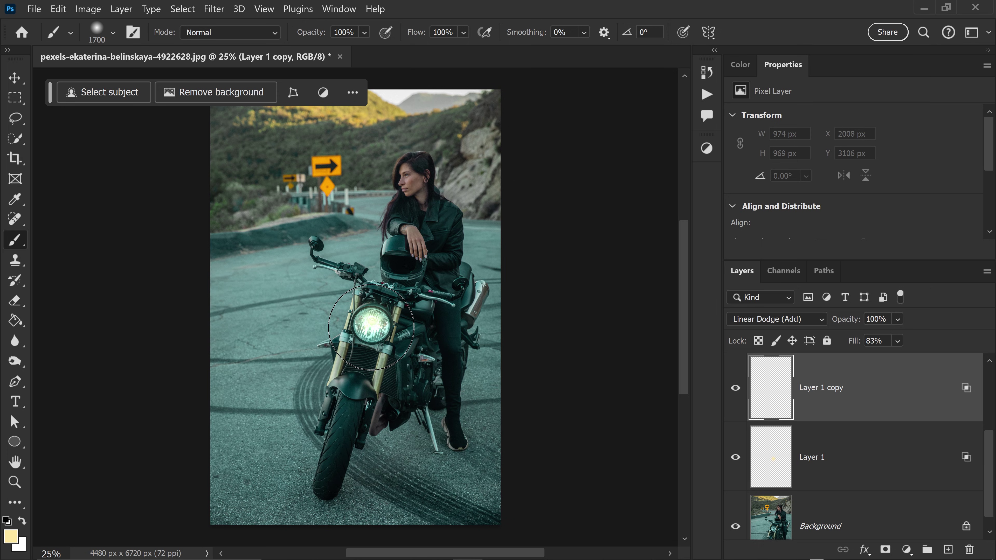
click(371, 326)
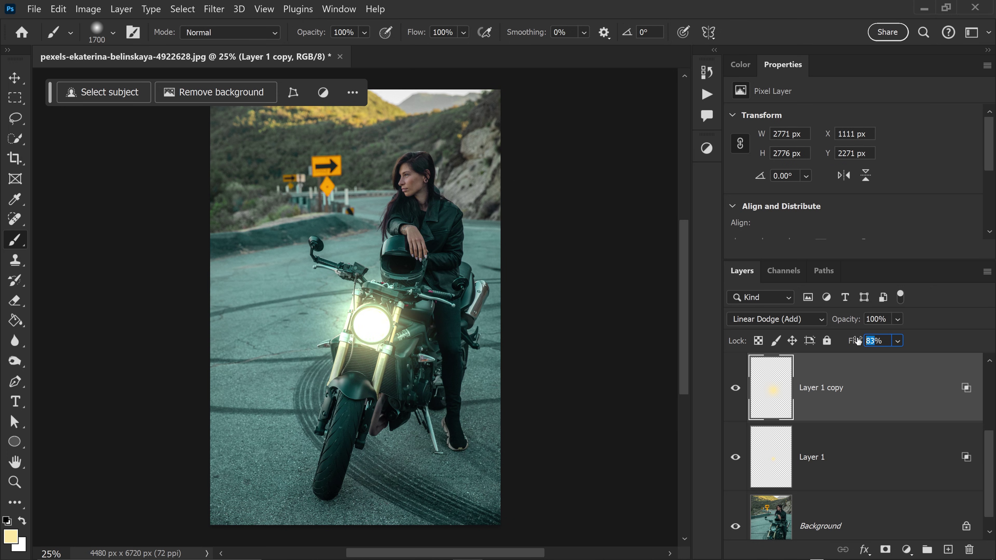
text(36)
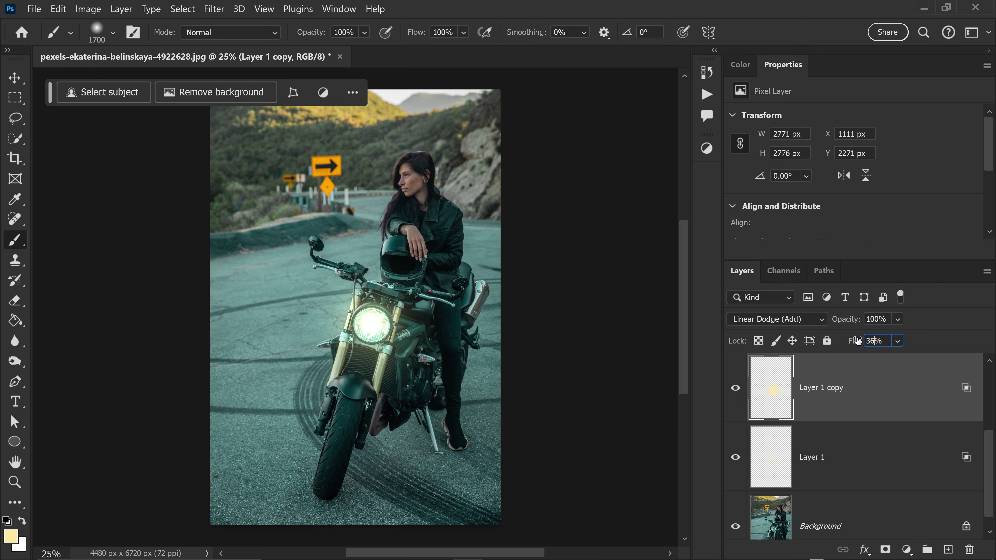
click(898, 342)
On new Layer 1 copy 2, paint a warm streak along the front fender with a 200 brush.
key(ctrl+j)
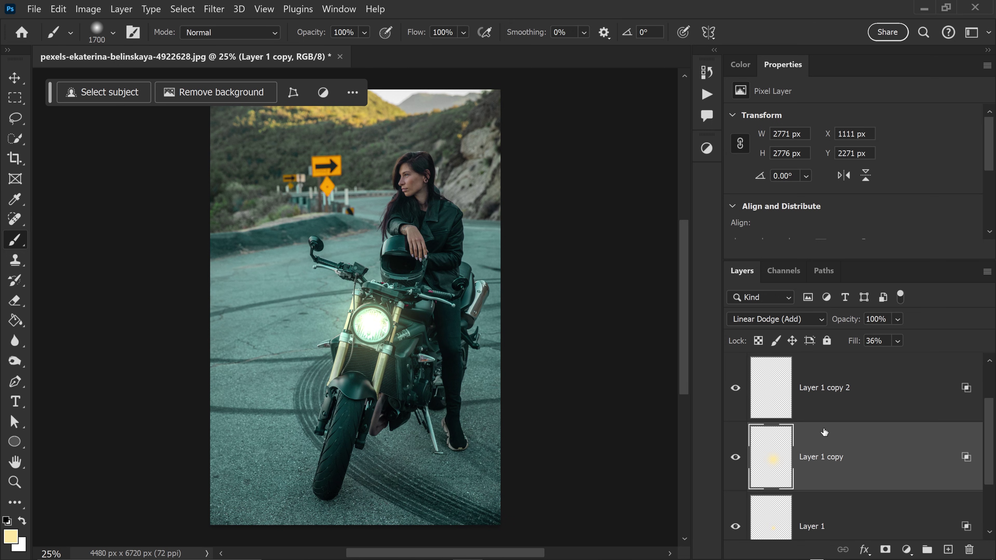
click(849, 387)
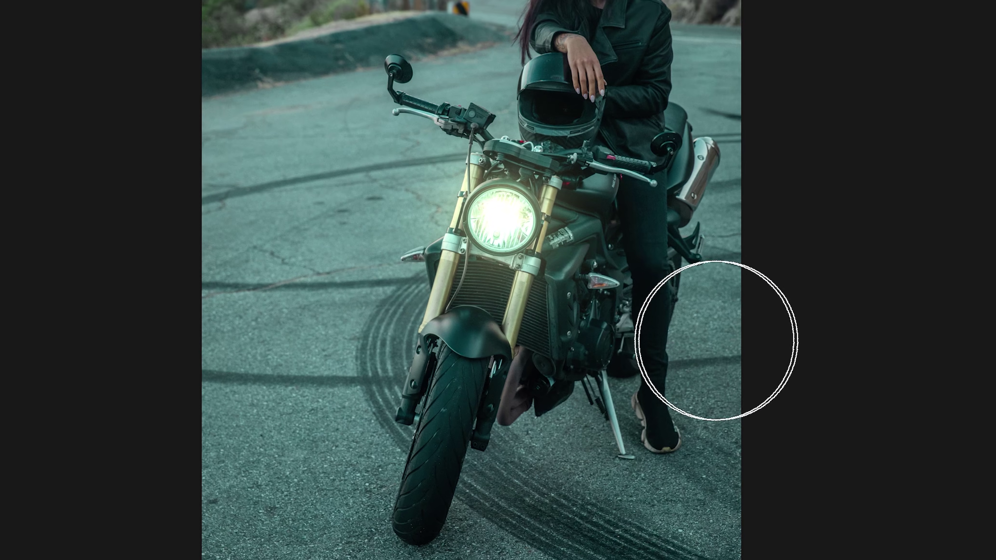
key(bracketleft)
key(bracketleft)
key(bracketleft)
key(bracketleft)
key(bracketleft)
key(bracketleft)
key(bracketleft)
key(bracketleft)
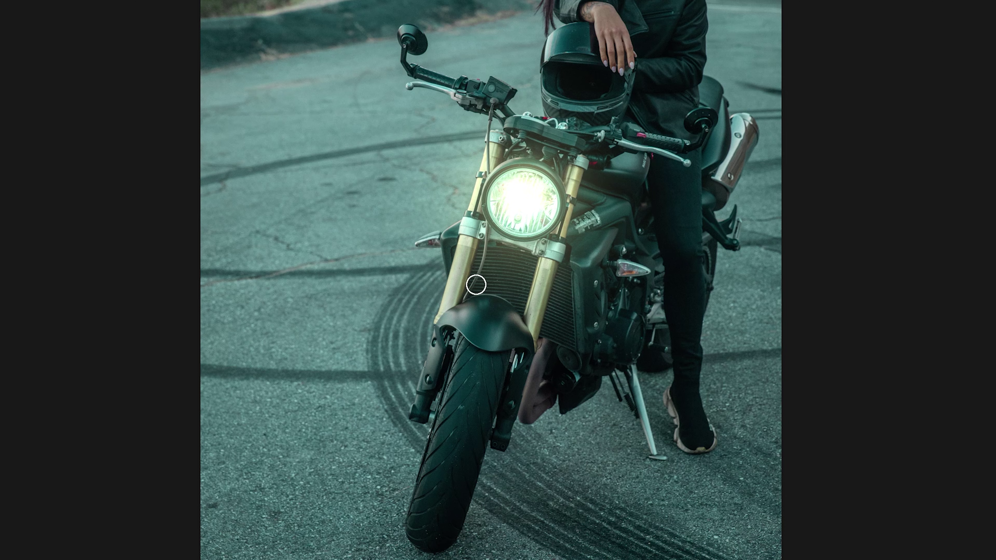
mouse_move(434, 325)
mouse_down()
mouse_move(463, 307)
mouse_move(493, 306)
mouse_move(532, 347)
mouse_move(469, 314)
mouse_move(497, 319)
mouse_move(505, 343)
mouse_move(486, 343)
mouse_move(456, 322)
mouse_move(493, 331)
mouse_move(460, 323)
mouse_move(487, 303)
mouse_up()
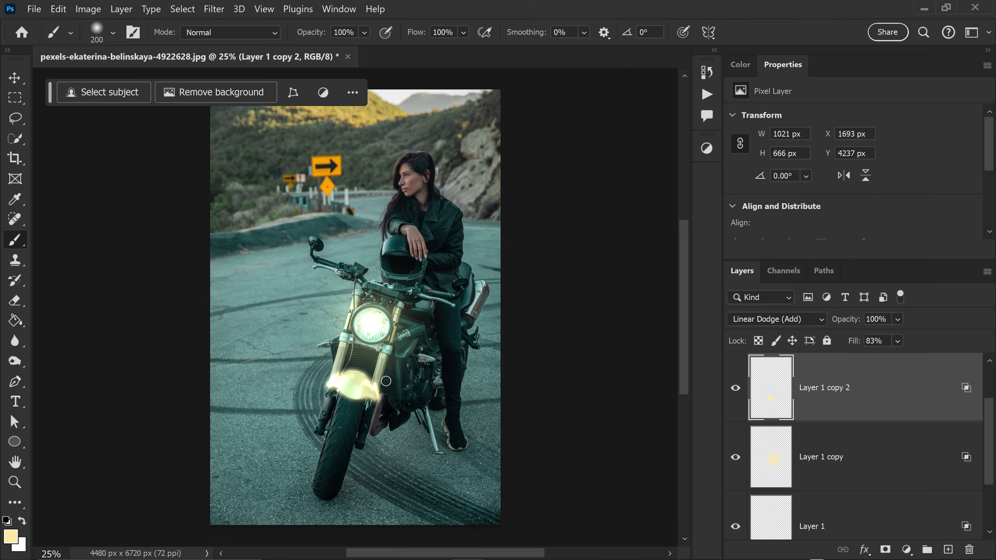
Split Layer 1 copy 2's Underlying Layer black Blend If slider at 46/120 and apply.
right_click(814, 371)
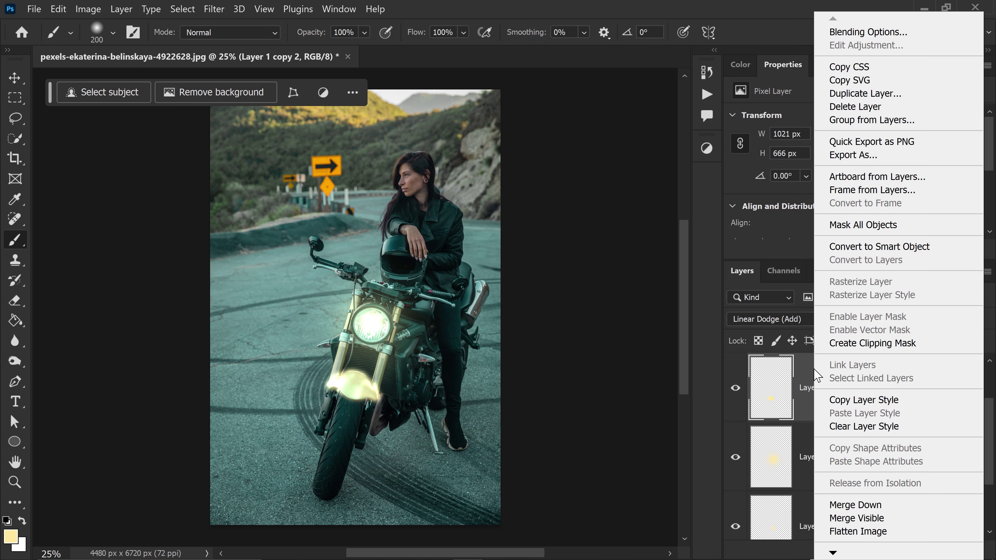
click(831, 39)
drag(296, 102, 715, 153)
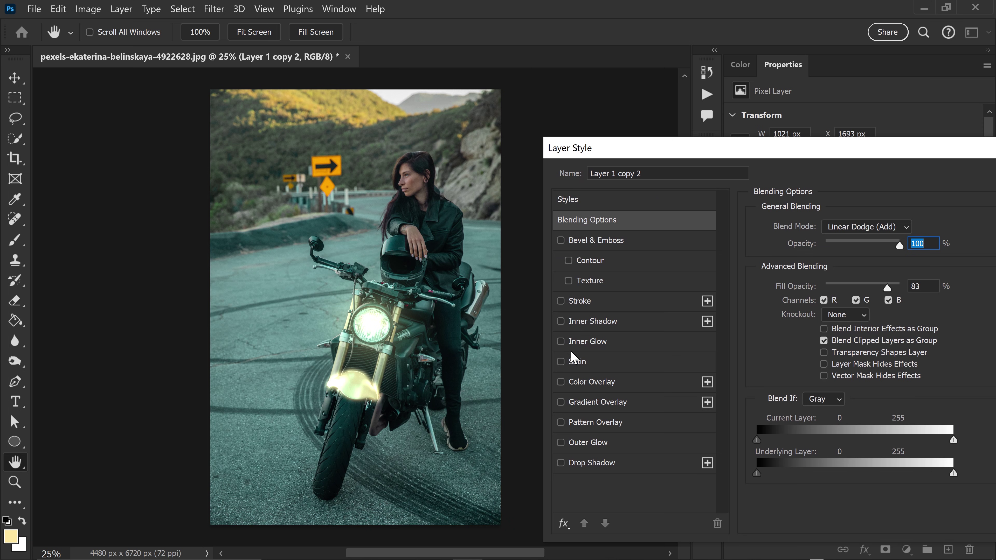
drag(816, 151, 787, 129)
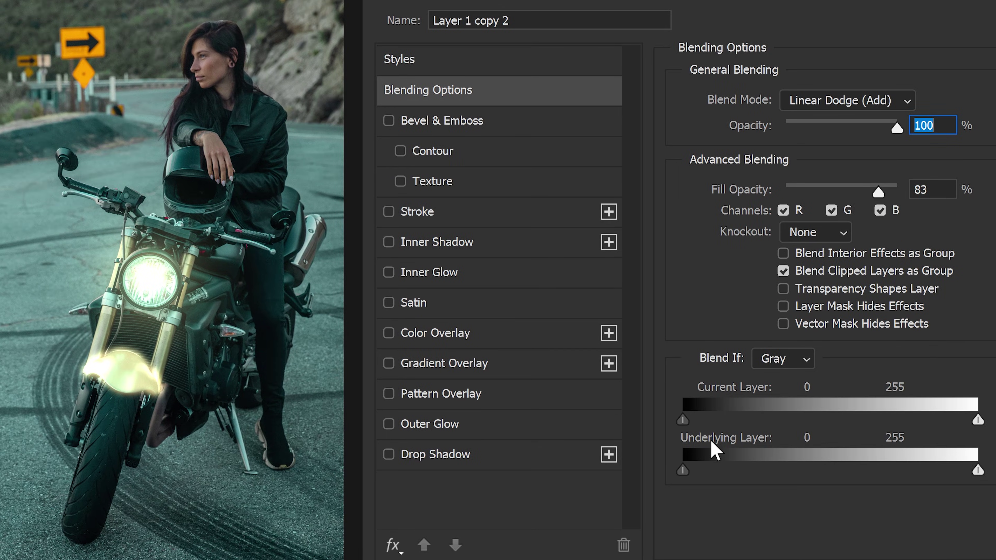
drag(684, 472, 737, 469)
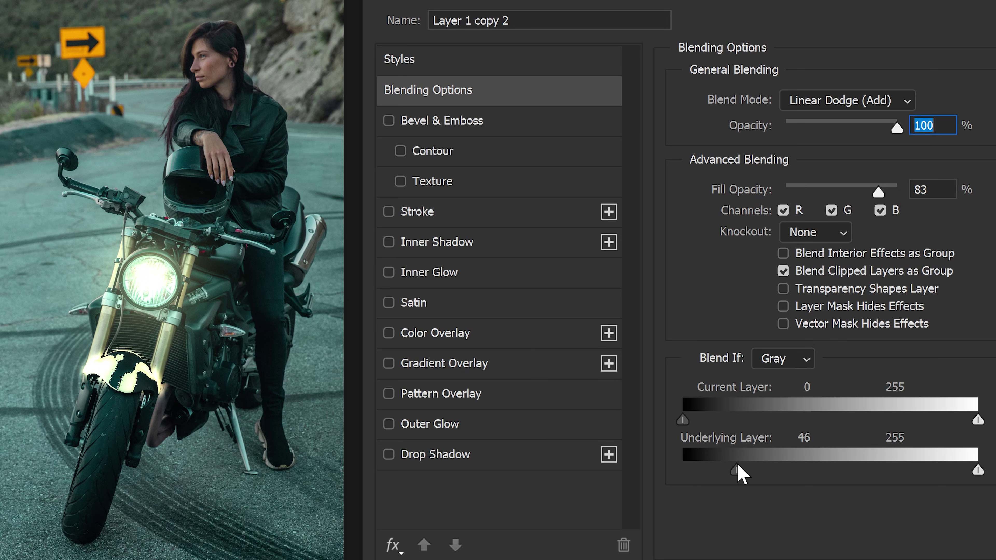
key(alt)
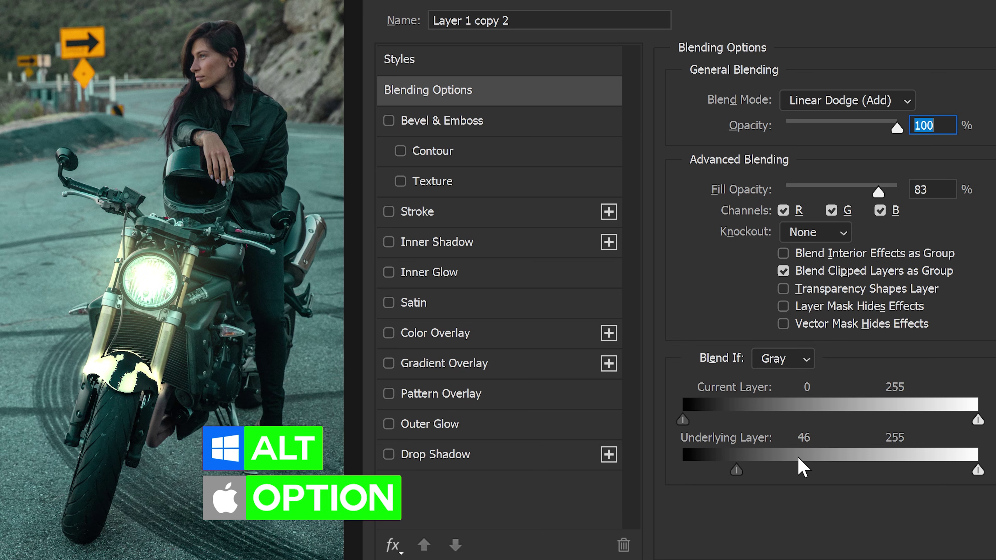
drag(739, 471, 823, 483)
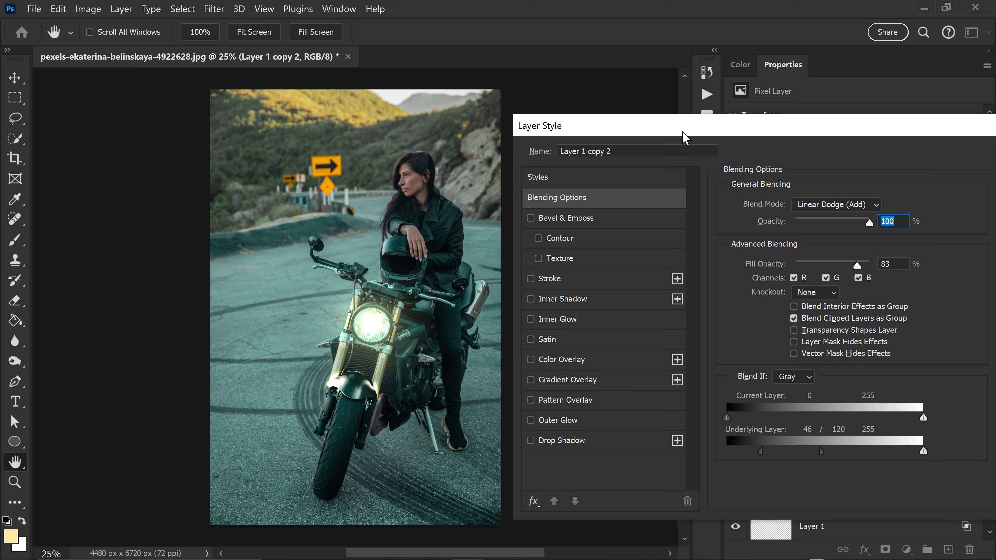
drag(682, 132, 469, 104)
click(811, 132)
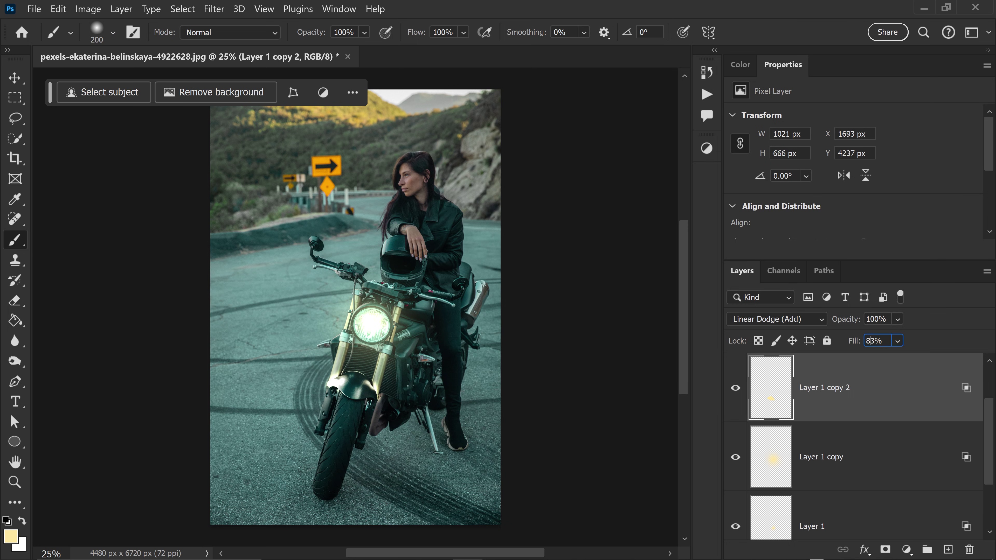
Lower the current light layer's fill from 83% to 66%.
drag(853, 341, 868, 347)
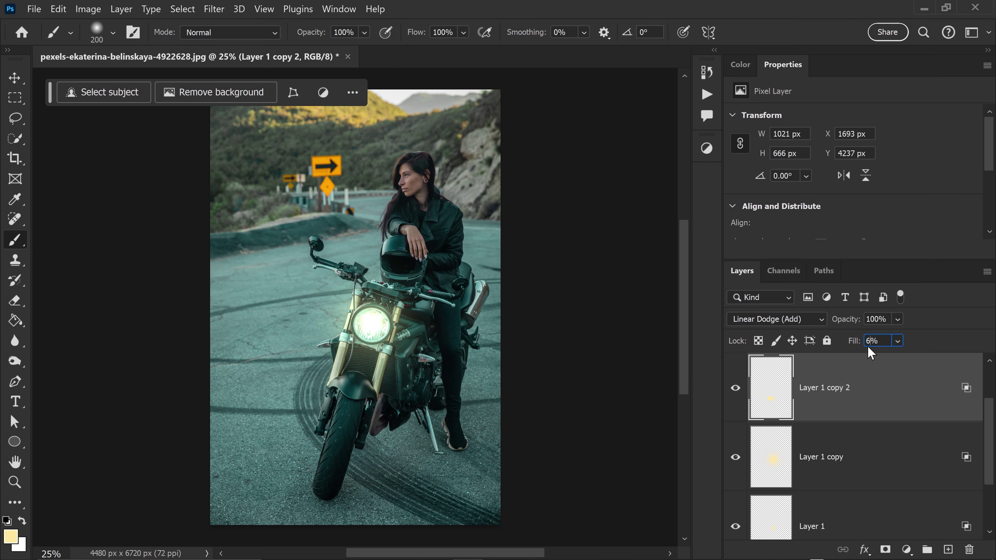
click(897, 341)
click(888, 368)
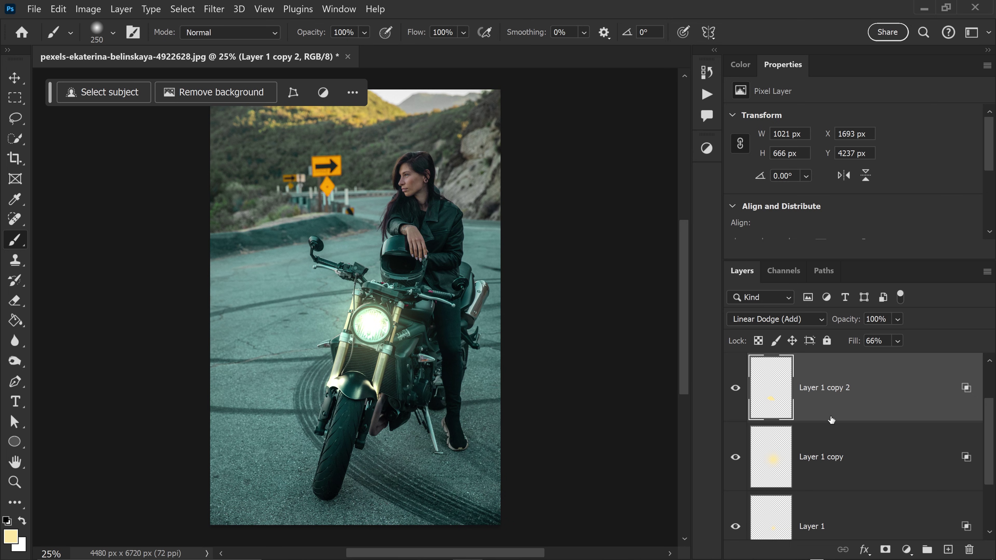
Duplicate to Layer 1 copy 3, paint a ~4000 px yellow headlight glow, and set fill to 50%.
key(ctrl+j)
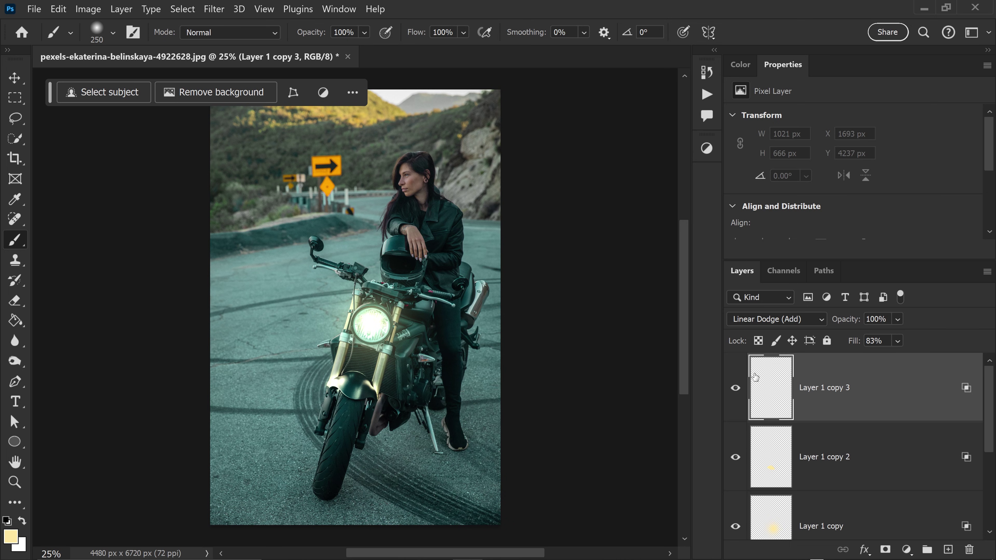
key(bracketright)
key(bracketright)
key(bracketright)
key(bracketright)
key(bracketright)
key(bracketright)
key(bracketright)
key(bracketright)
key(bracketright)
key(bracketright)
key(bracketright)
key(bracketright)
key(bracketright)
key(bracketright)
key(bracketright)
key(bracketright)
key(bracketright)
key(bracketright)
key(bracketright)
key(bracketright)
key(bracketright)
key(bracketright)
key(bracketright)
key(bracketright)
key(bracketright)
key(bracketright)
key(bracketright)
key(bracketright)
key(bracketright)
key(bracketright)
key(bracketright)
key(bracketright)
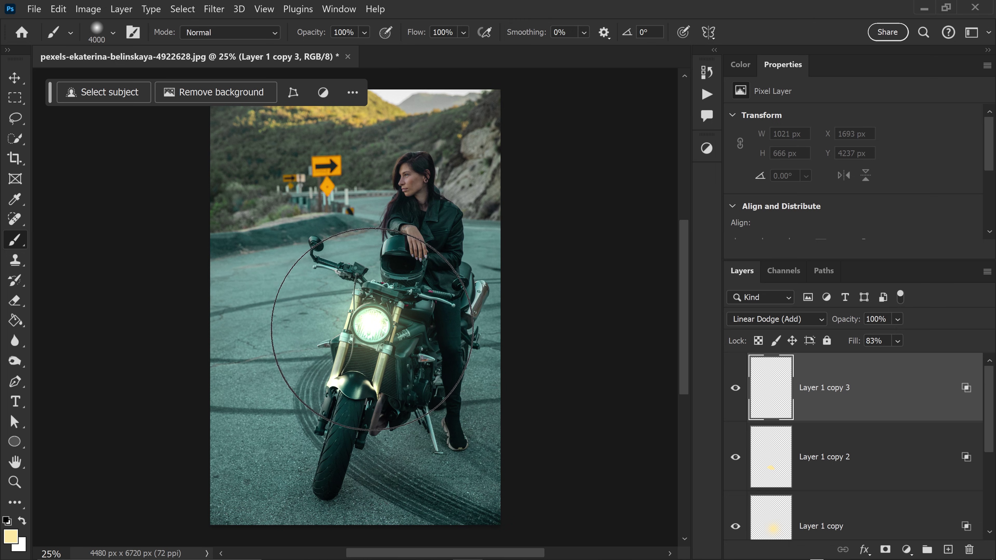
click(370, 326)
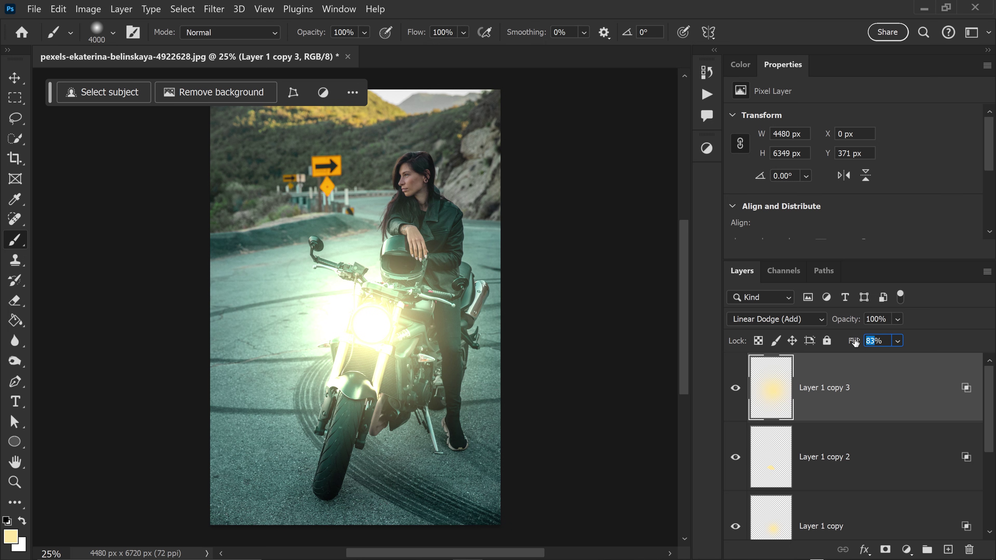
text(50)
click(897, 341)
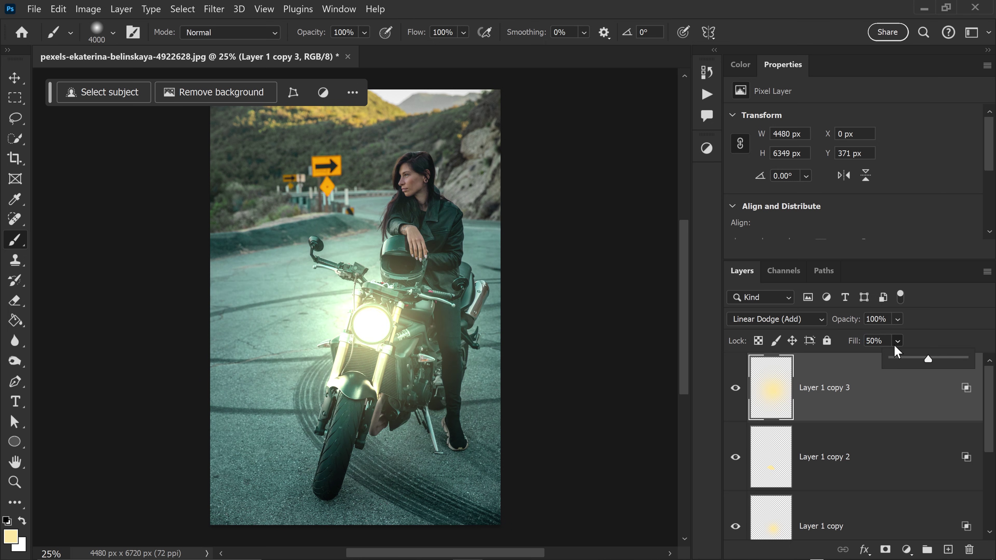
Free-transform Layer 1 copy 3's glow to 318.07% around the headlight and commit.
click(15, 78)
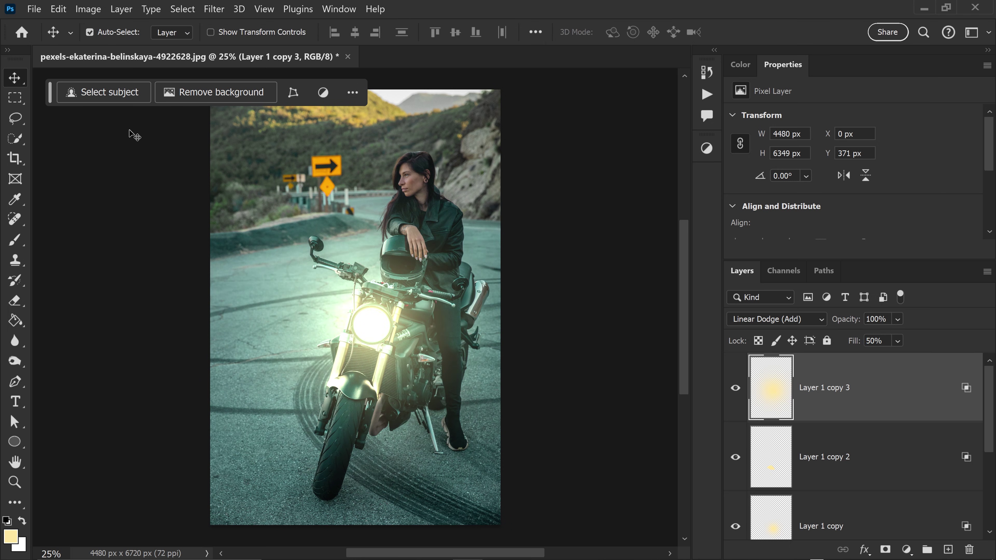
key(ctrl+t)
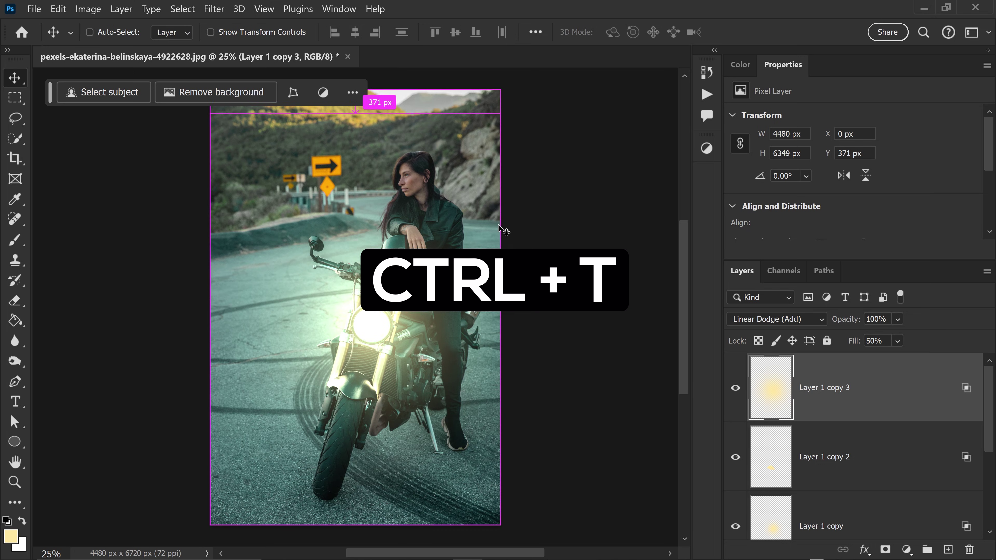
scroll(461, 275, down, 2)
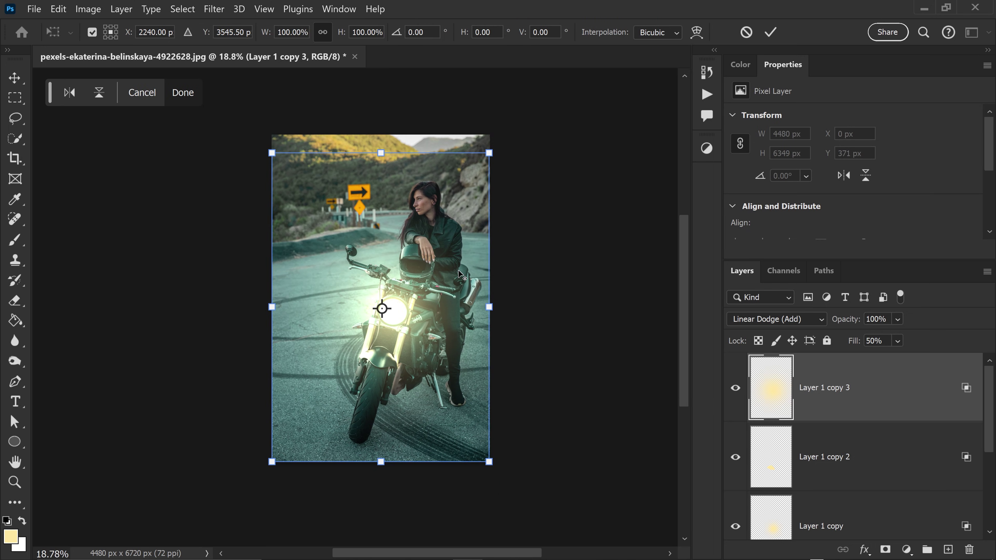
scroll(461, 274, down, 1)
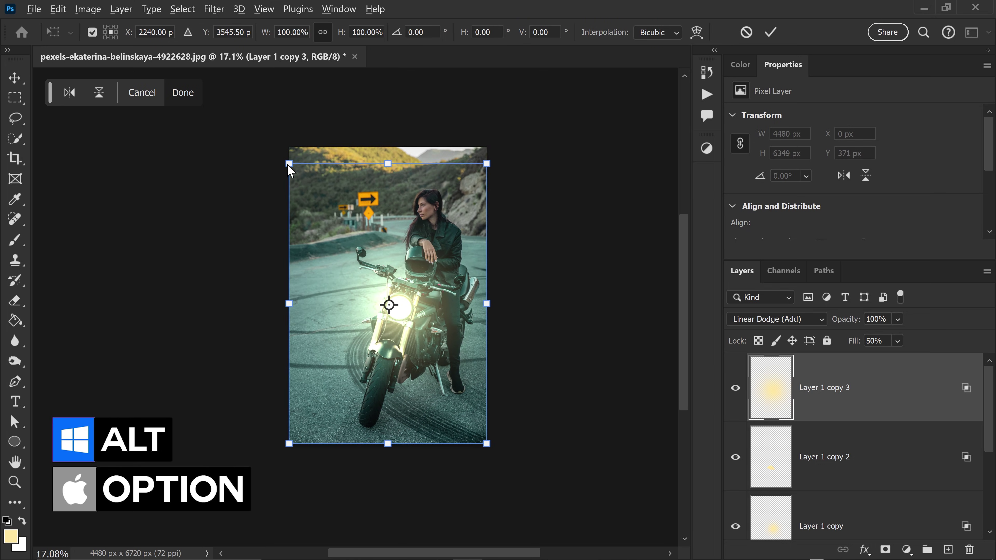
drag(288, 163, 216, 61)
scroll(436, 290, down, 3)
drag(297, 141, 230, 103)
drag(206, 93, 219, 36)
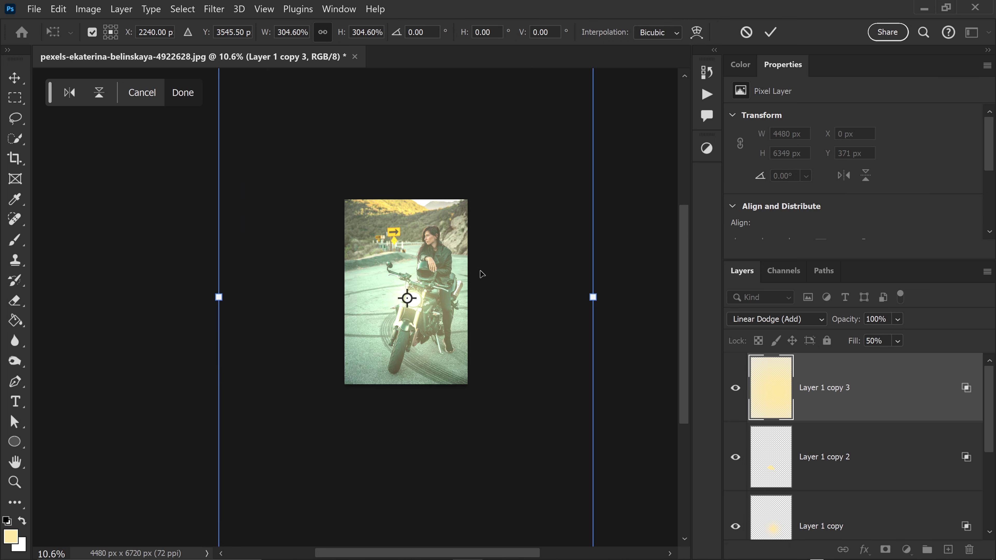
drag(219, 297, 210, 296)
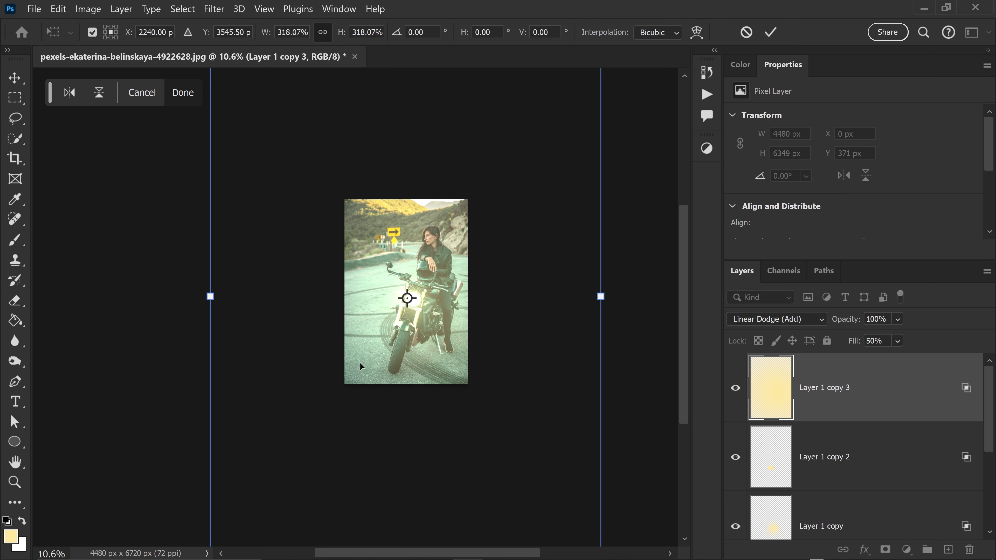
key(Return)
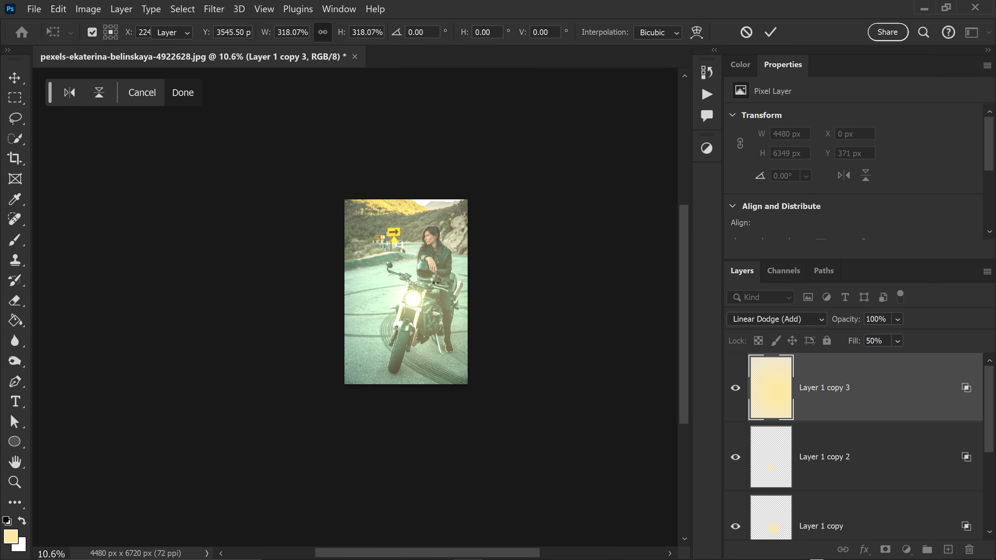
scroll(441, 313, up, 3)
scroll(394, 282, down, 1)
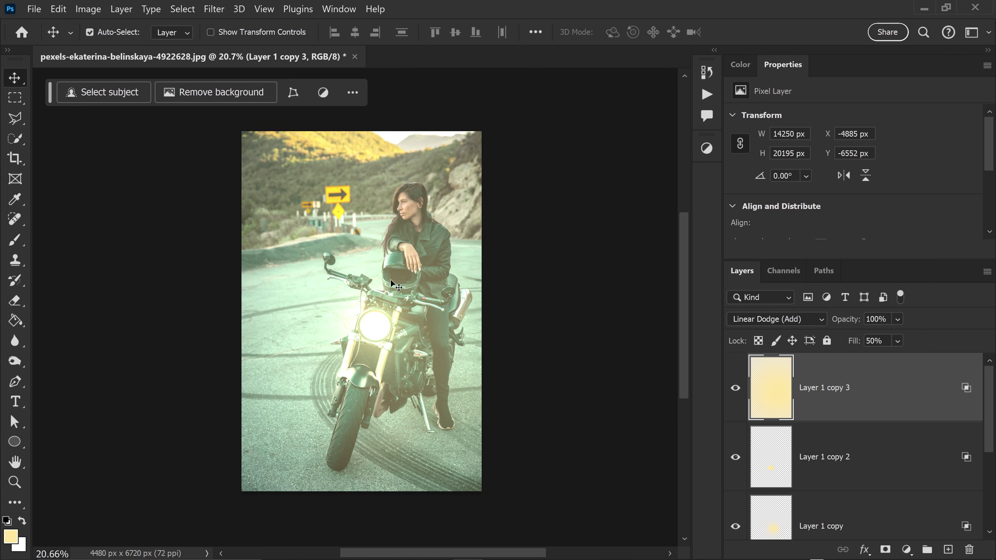
Outline a Polygonal Lasso wedge from the headlight over the road and add it as a layer mask.
click(16, 118)
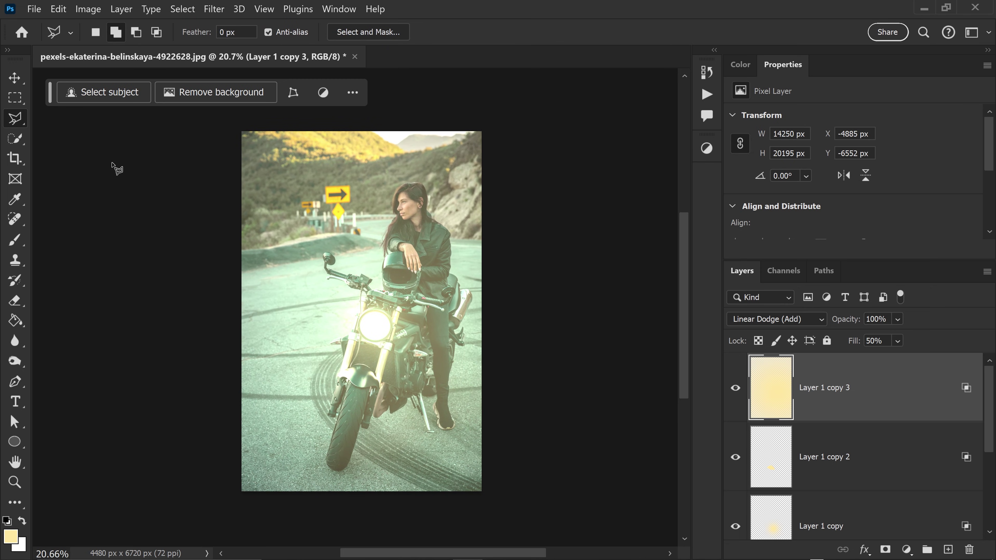
click(371, 310)
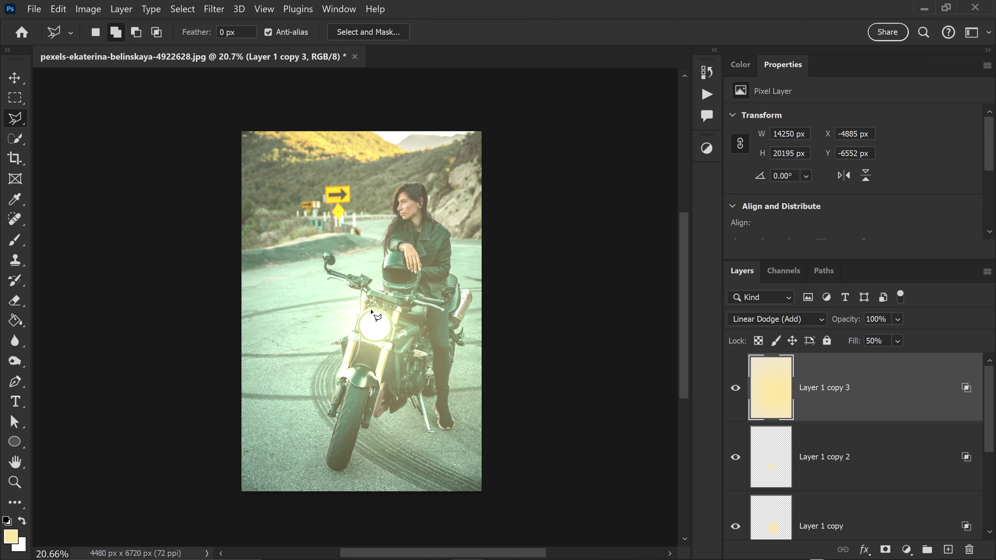
mouse_move(215, 327)
mouse_down()
mouse_move(219, 482)
mouse_move(239, 511)
mouse_move(460, 532)
mouse_move(553, 491)
mouse_move(554, 428)
mouse_move(526, 381)
mouse_move(394, 330)
mouse_up()
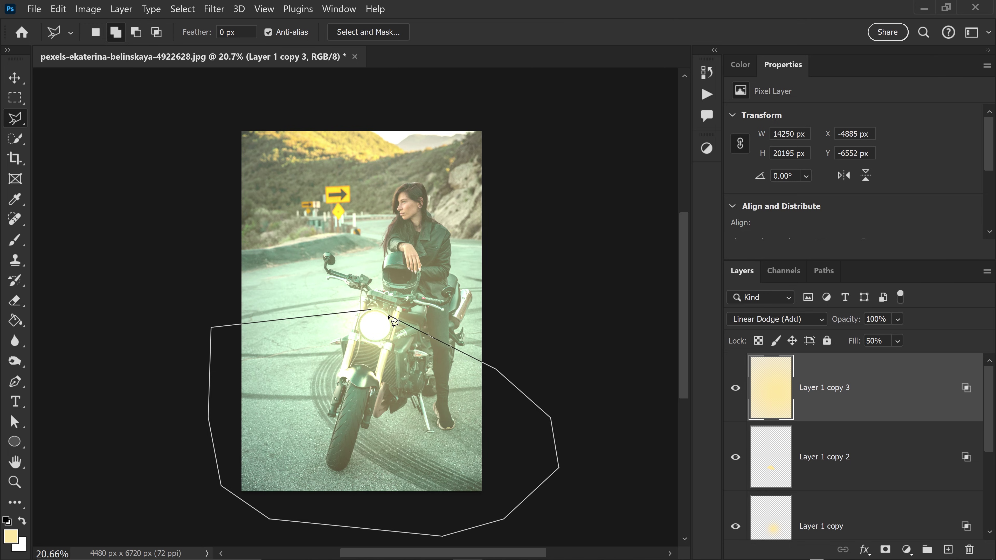
click(373, 310)
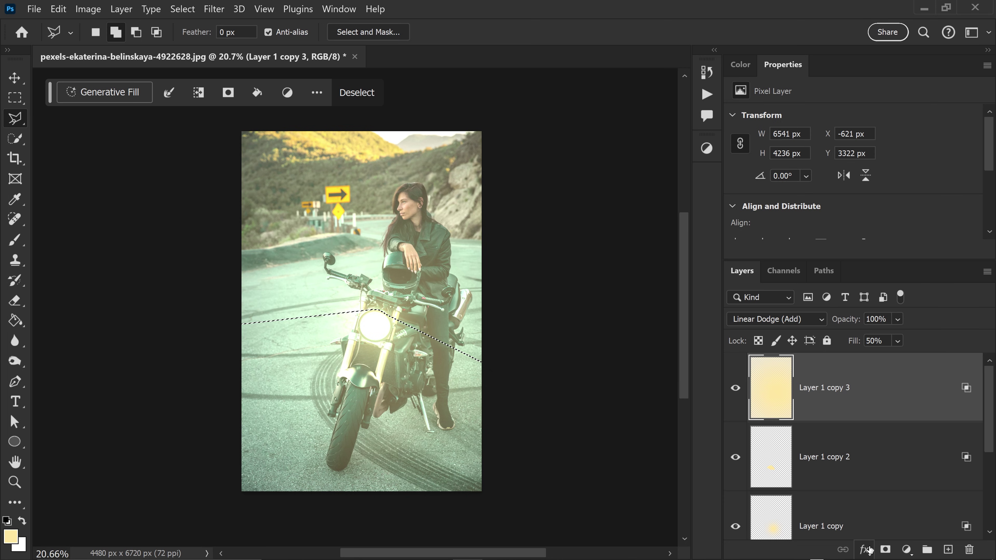
click(885, 549)
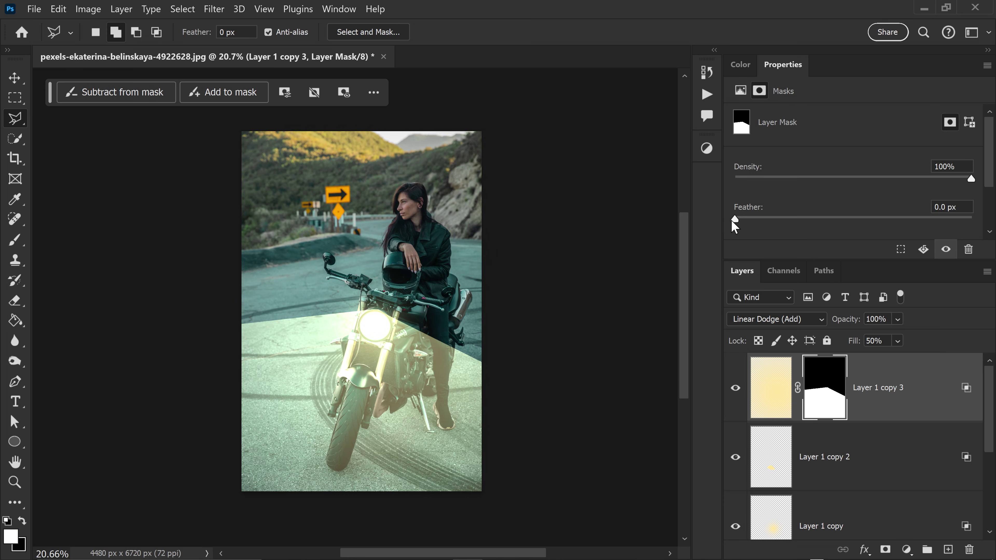
Raise the Layer 1 copy 3 mask's Feather to 296.3 px so the road glow fades gradually.
drag(733, 221, 764, 222)
drag(871, 225, 934, 225)
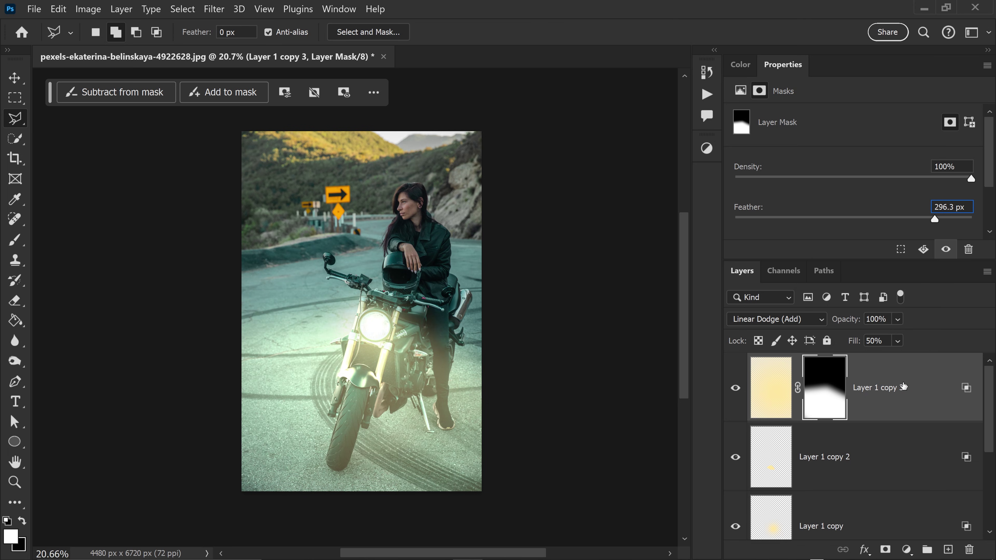